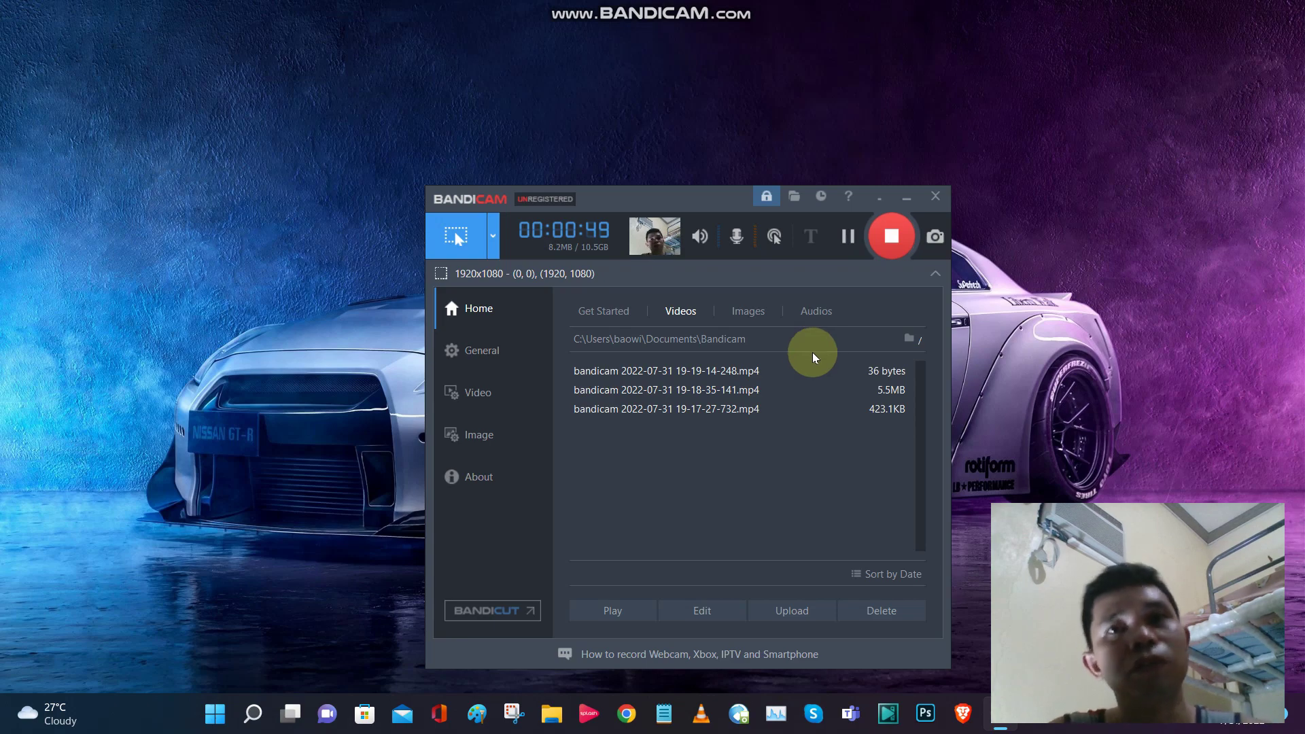
# Step: Launch Chrome from the taskbar to a new tab while Bandicam keeps recording
pyautogui.click(629, 713)
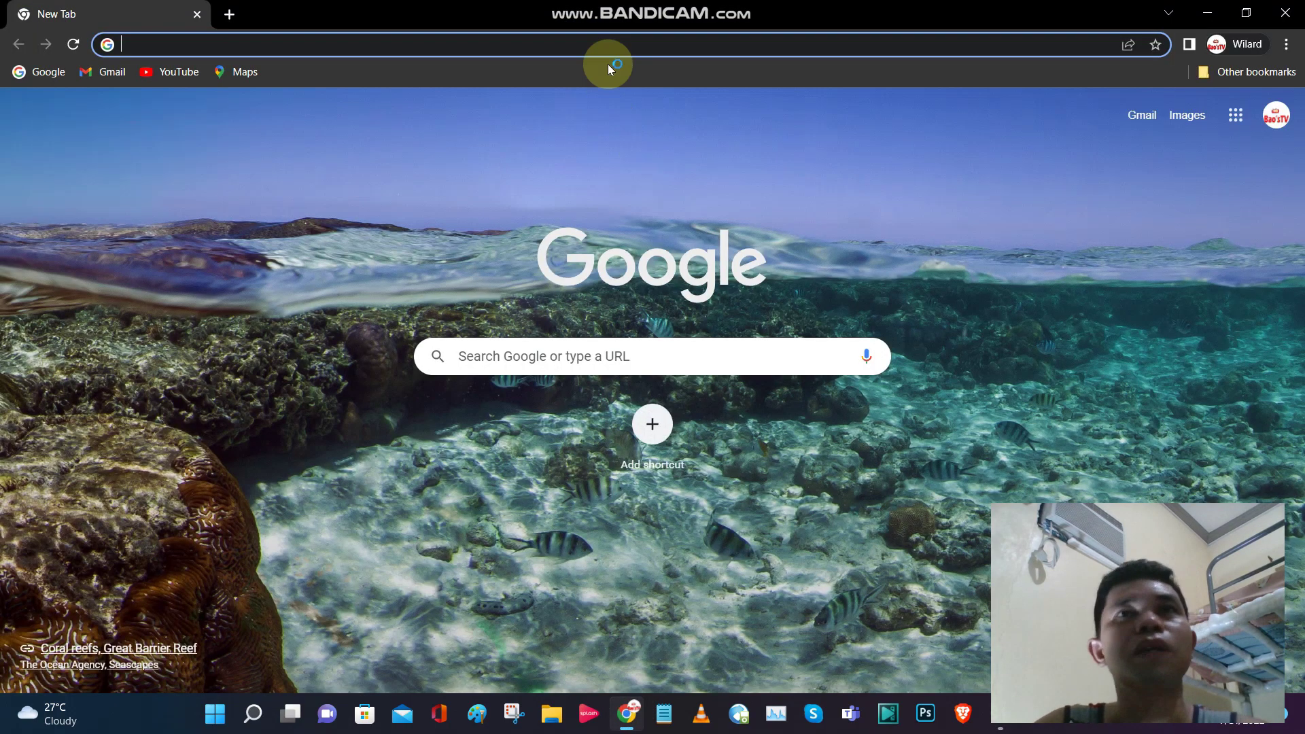
# Step: Go to microsoft.com from the address bar and open its Sign in page
pyautogui.click(620, 44)
pyautogui.write('microsoft.com')
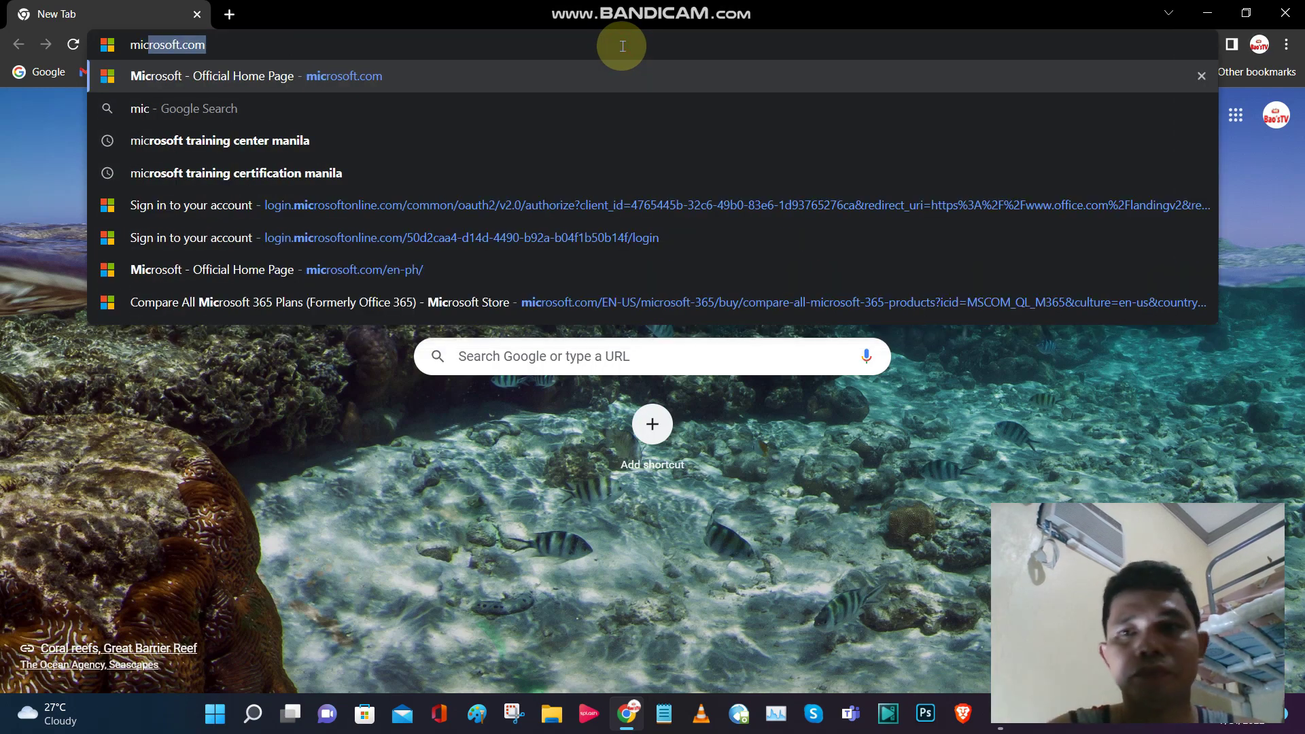
pyautogui.press('Return')
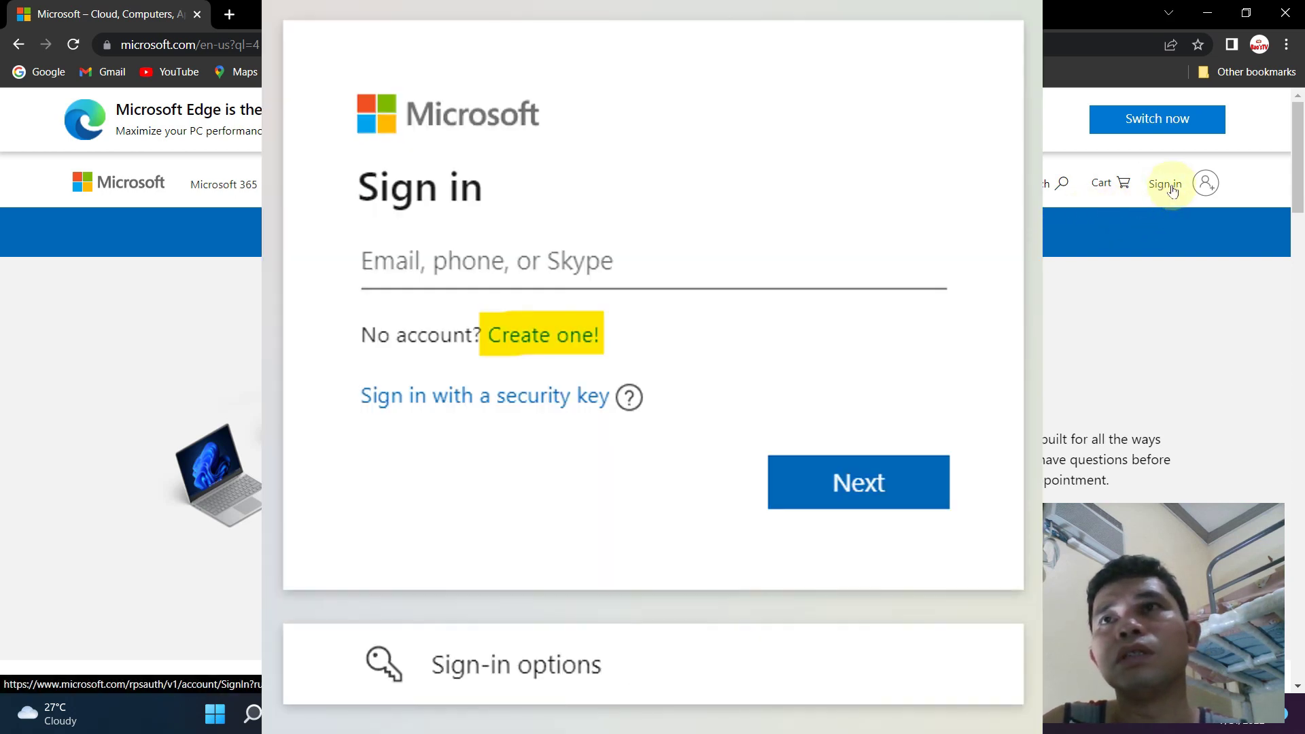
pyautogui.click(1172, 189)
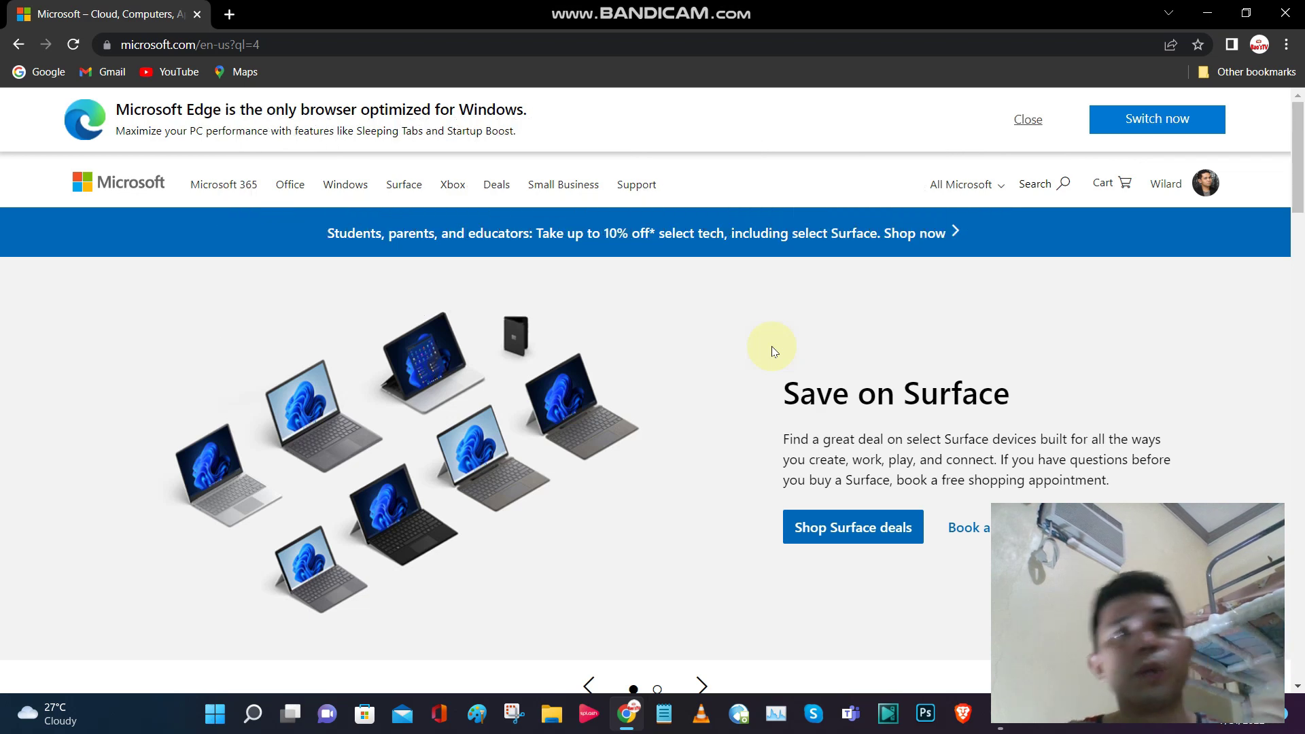
# Step: Sign in with the account's e-mail and password, then select the page address
pyautogui.click(508, 42)
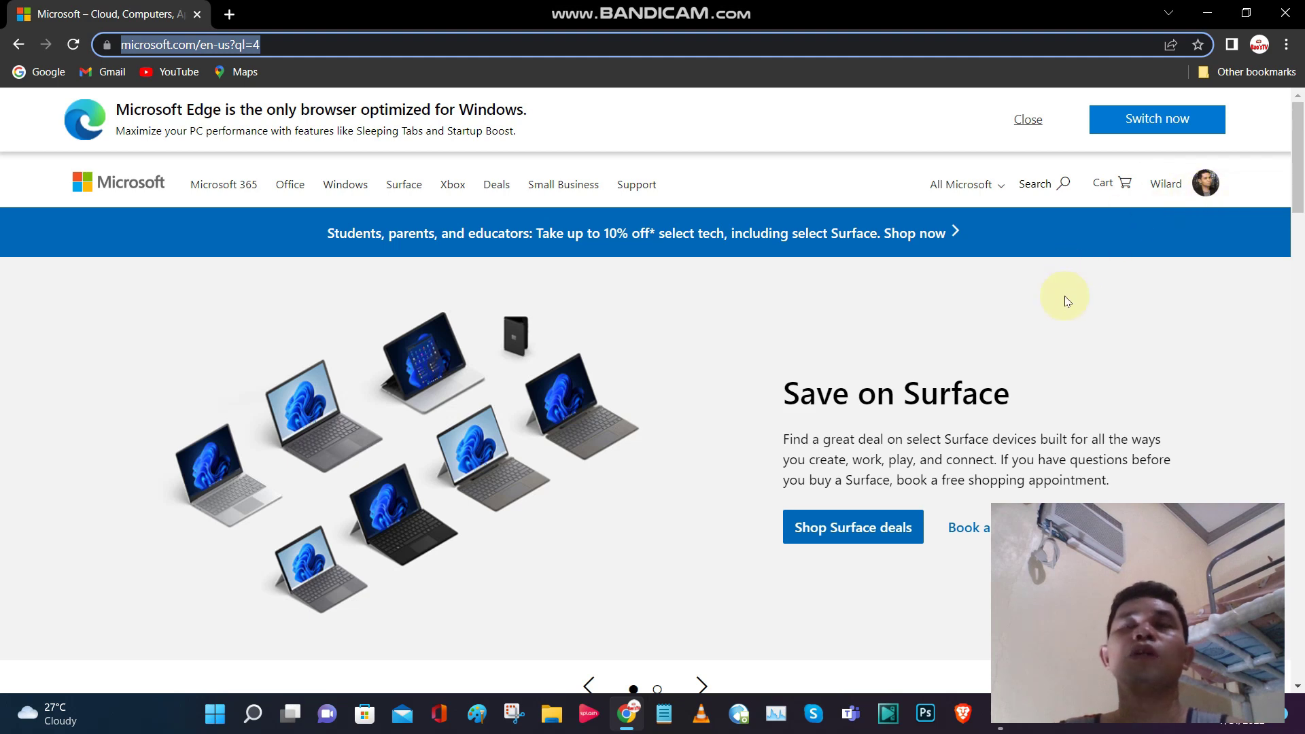
# Step: Open the Microsoft 365 page and go to its Personal and family plans
pyautogui.click(225, 184)
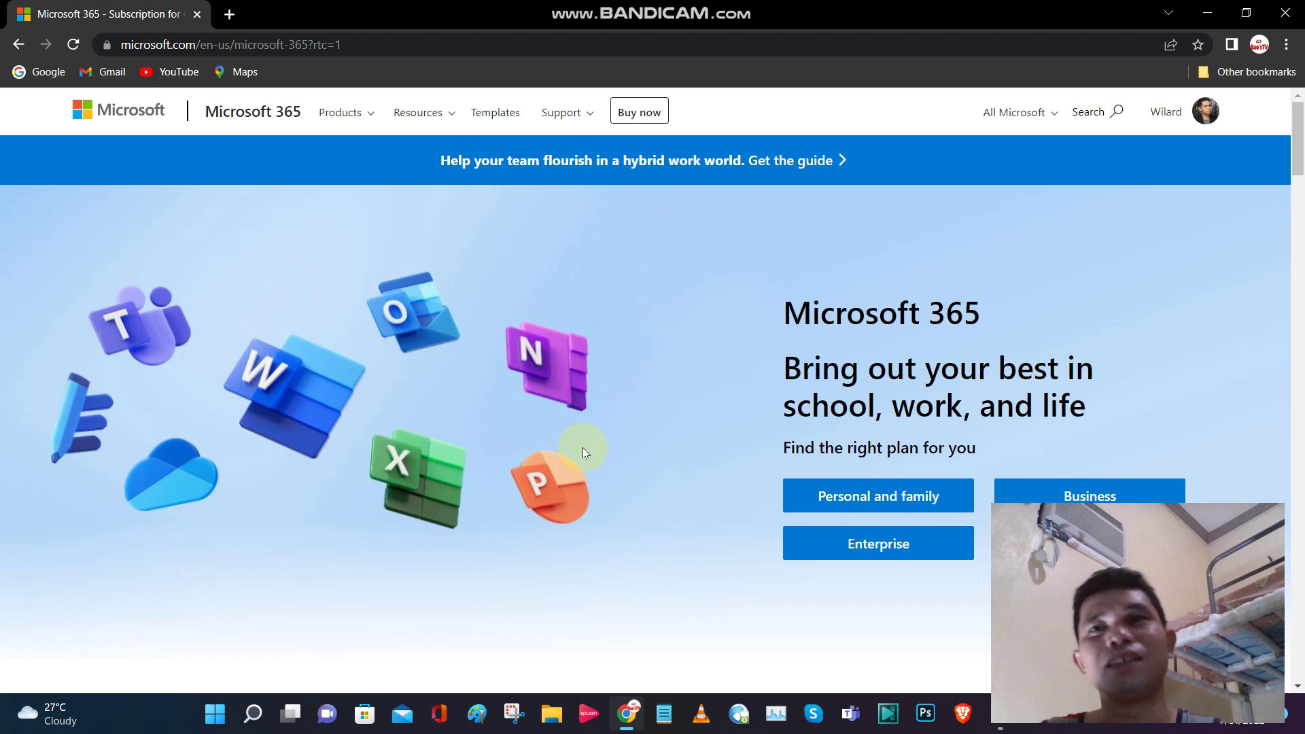
pyautogui.click(866, 495)
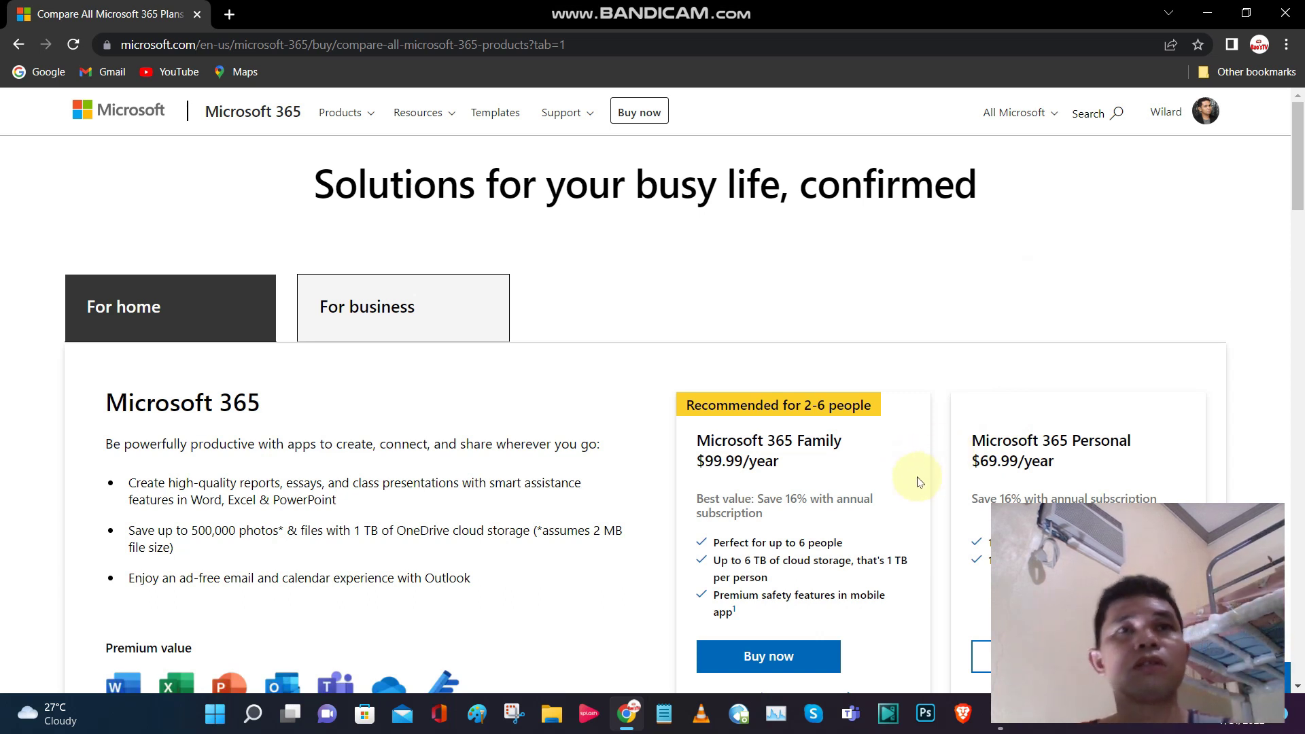
# Step: After reviewing the Family ($99.99/year) and Personal ($69.99/year) plans, open a new tab
pyautogui.click(229, 14)
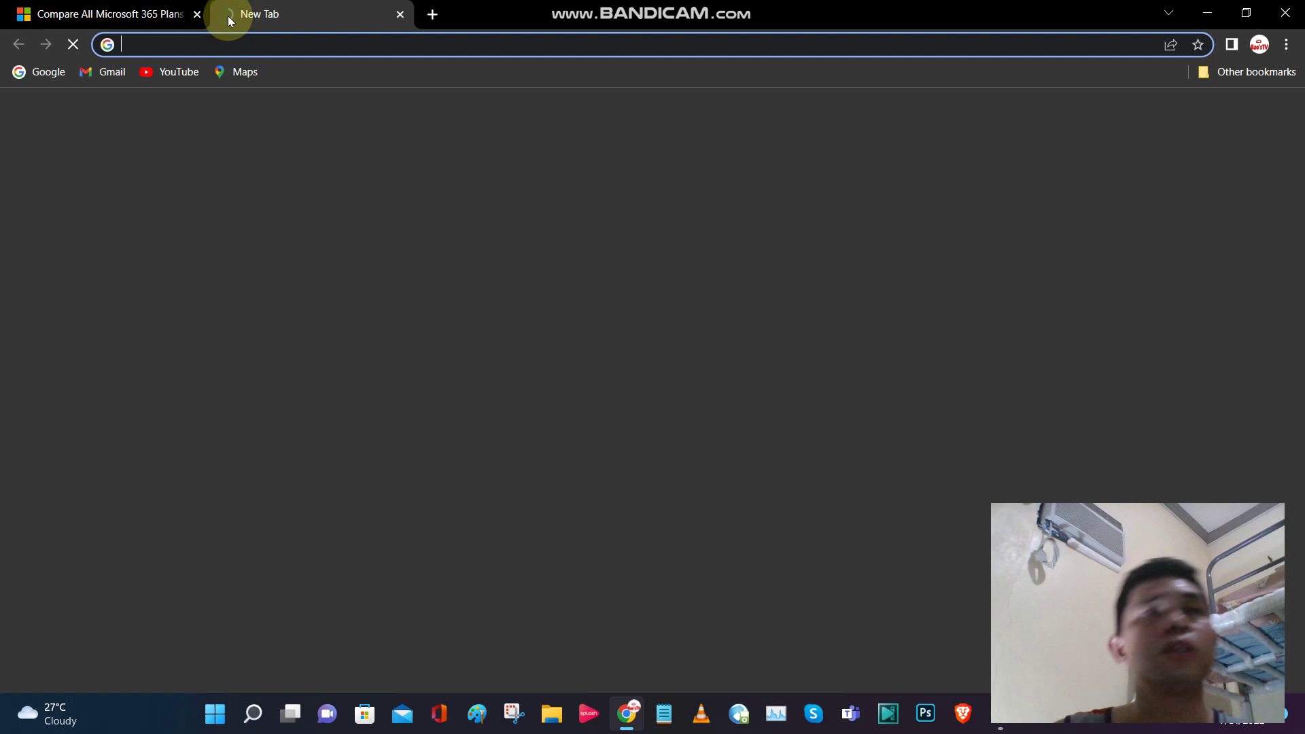
# Step: Load outlook.office.com/mail/inbox and continue with the existing Microsoft account
pyautogui.click(254, 53)
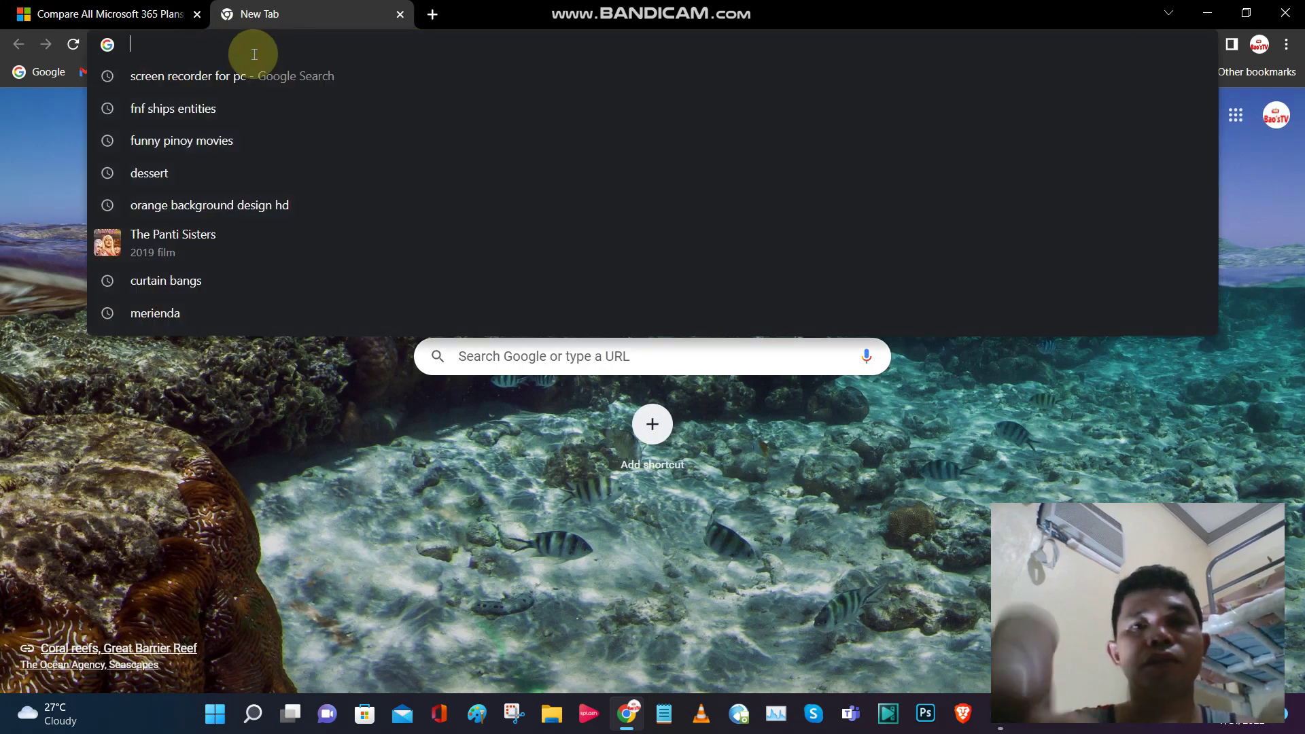
pyautogui.write('outlook.office.com/mail/inbox')
pyautogui.press('Return')
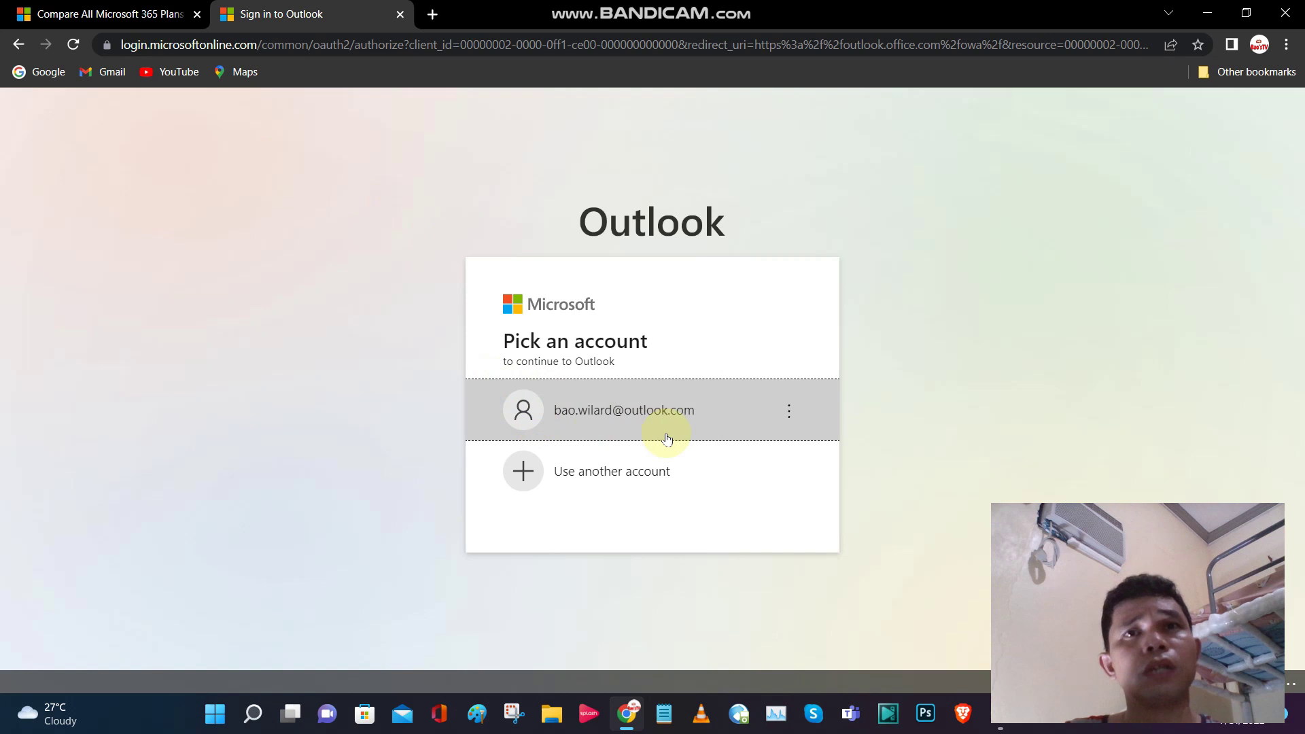
pyautogui.click(628, 413)
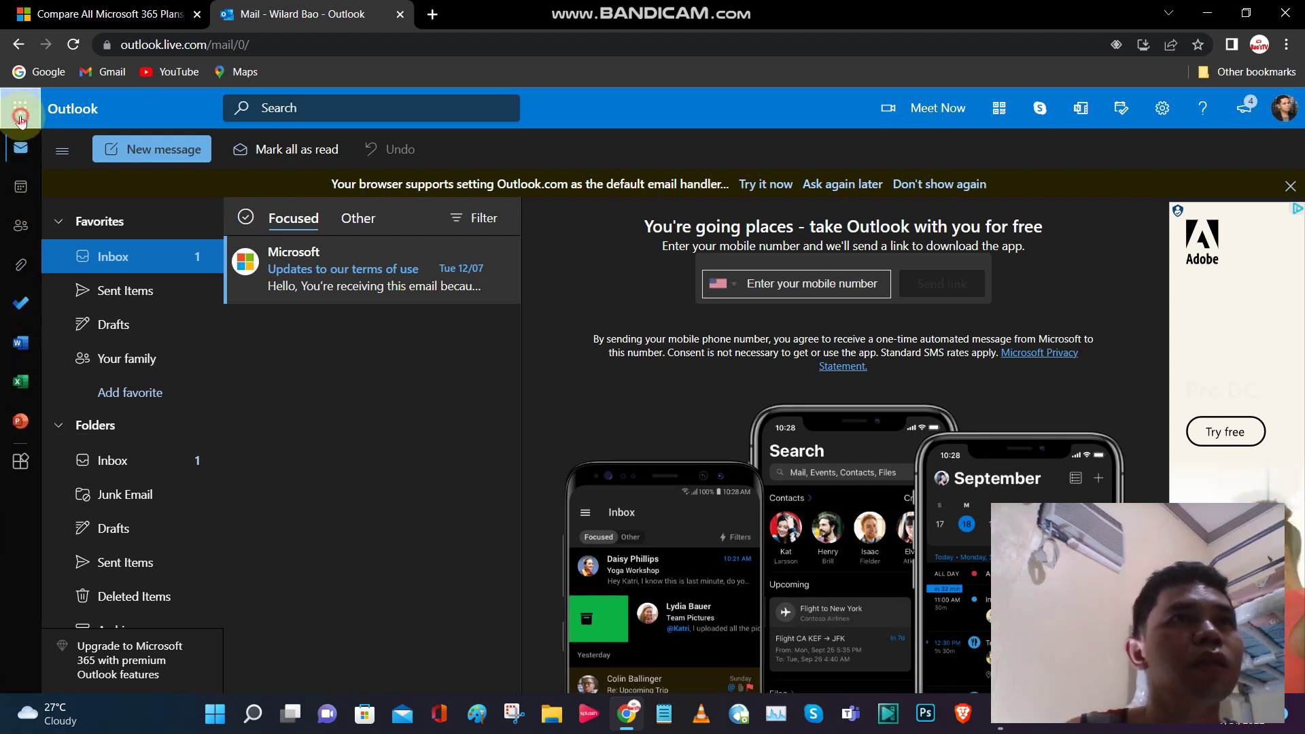
# Step: Once the Outlook inbox loads, show the Microsoft 365 app launcher
pyautogui.click(19, 121)
# Step: Point out Outlook, Teams, Excel and OneNote, then launch Word for the web
pyautogui.click(68, 237)
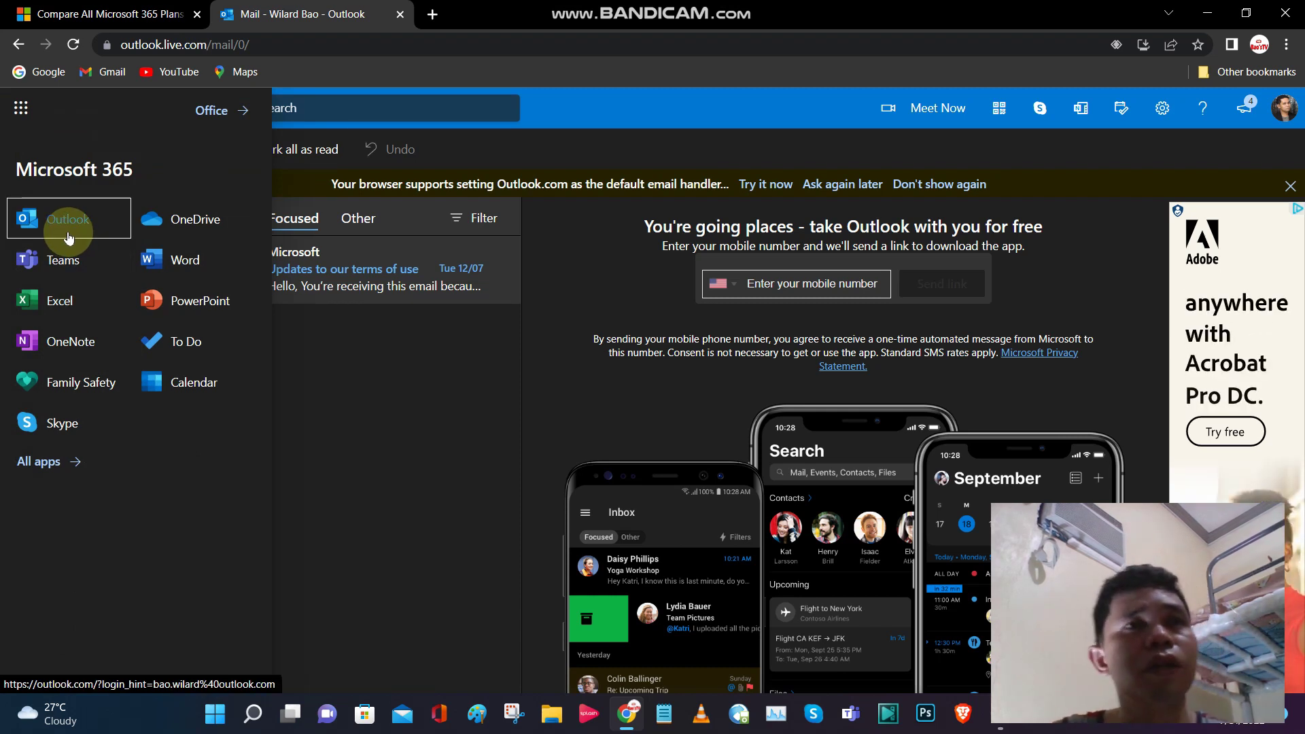
pyautogui.click(75, 261)
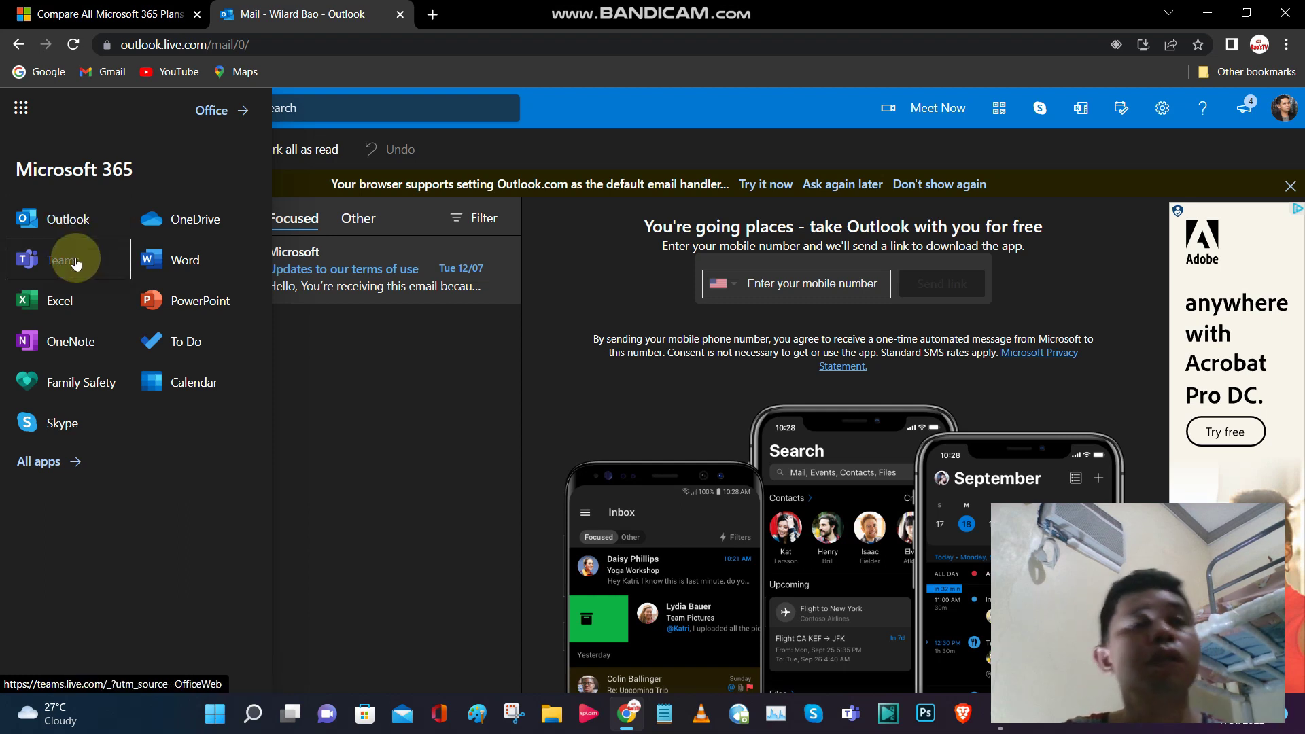
pyautogui.click(77, 305)
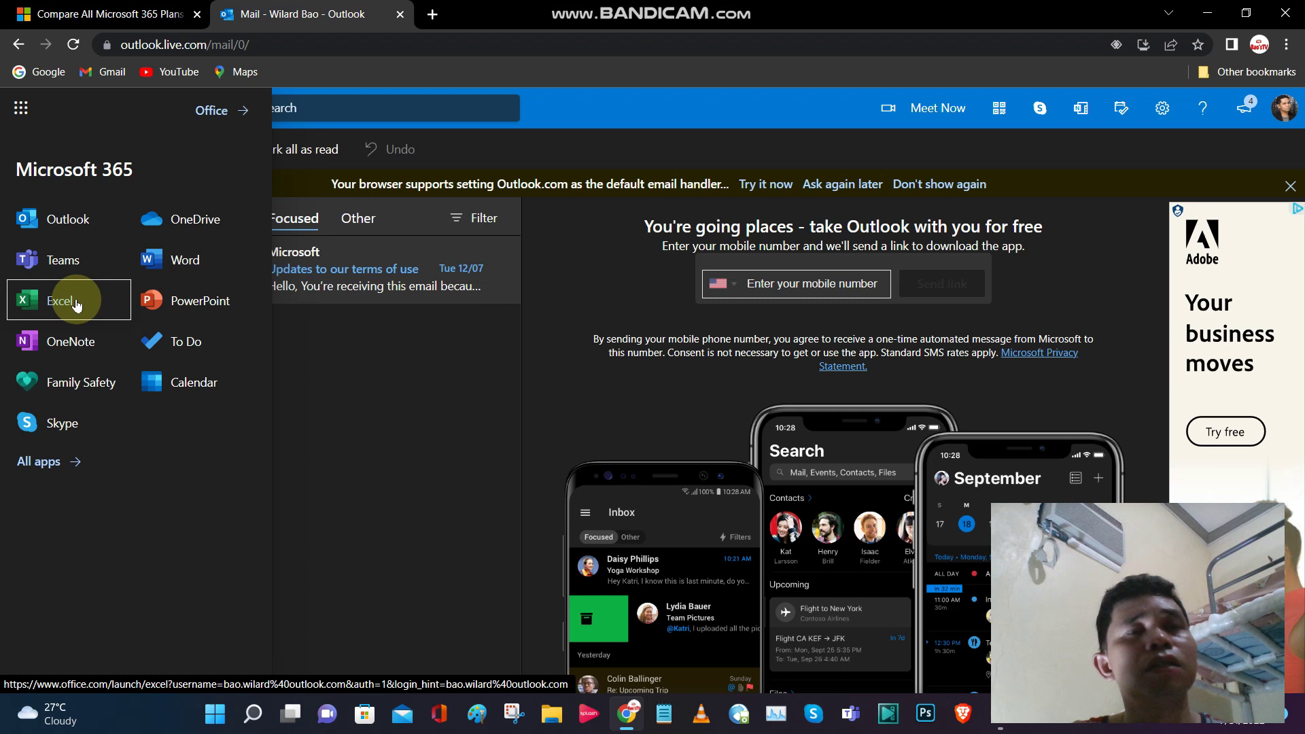
pyautogui.click(80, 344)
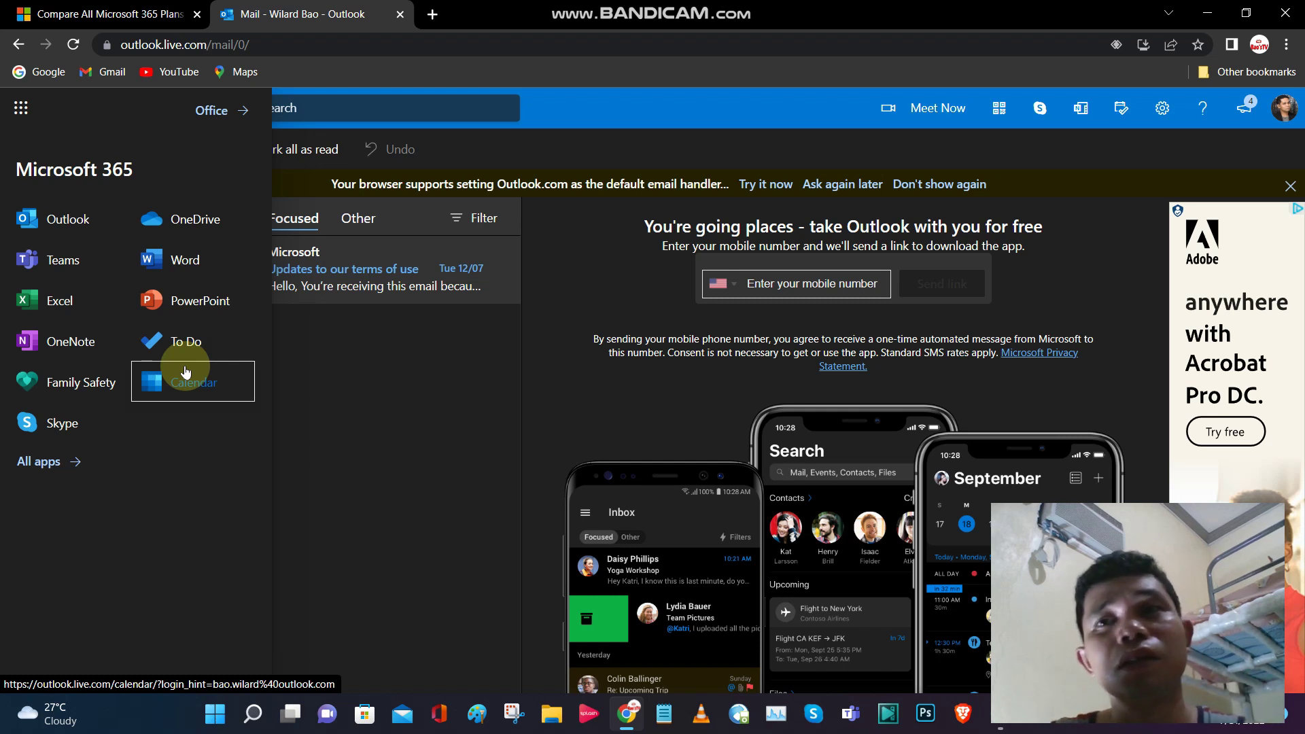
pyautogui.click(176, 263)
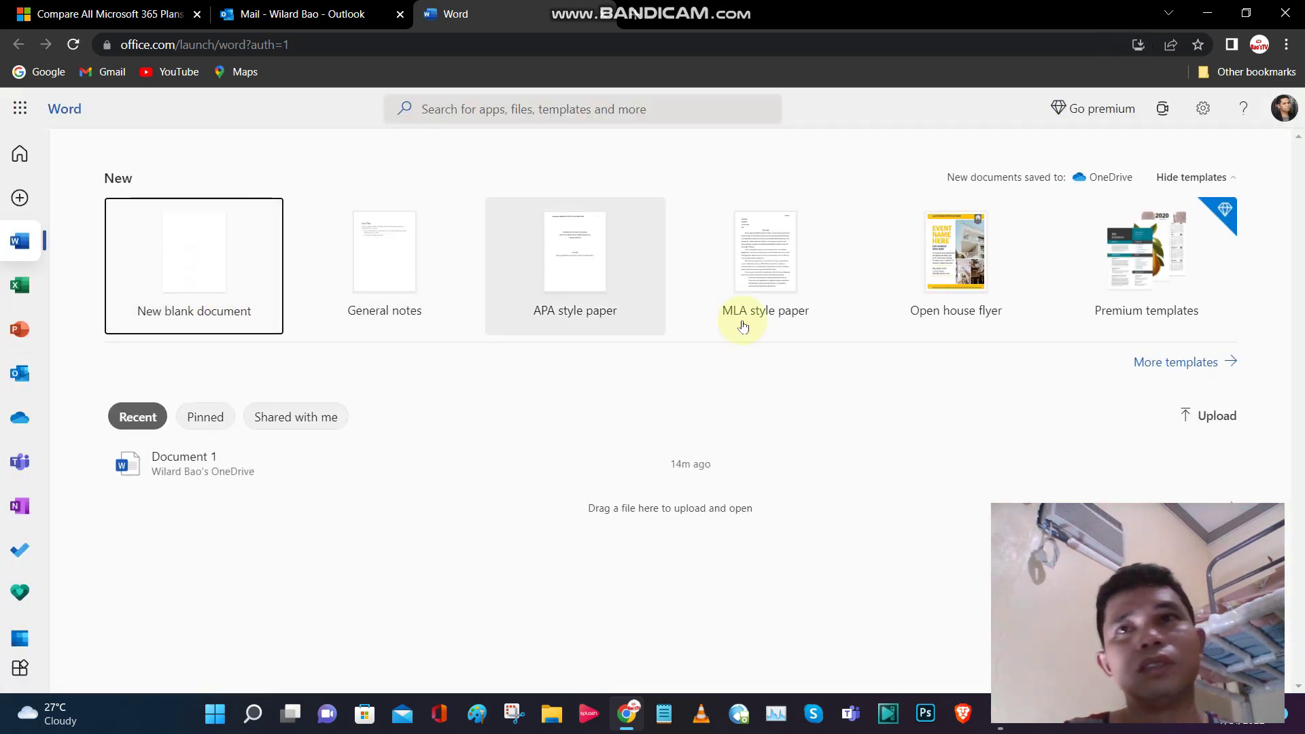
# Step: Create a new blank document, Document 2, in Word for the web
pyautogui.click(195, 283)
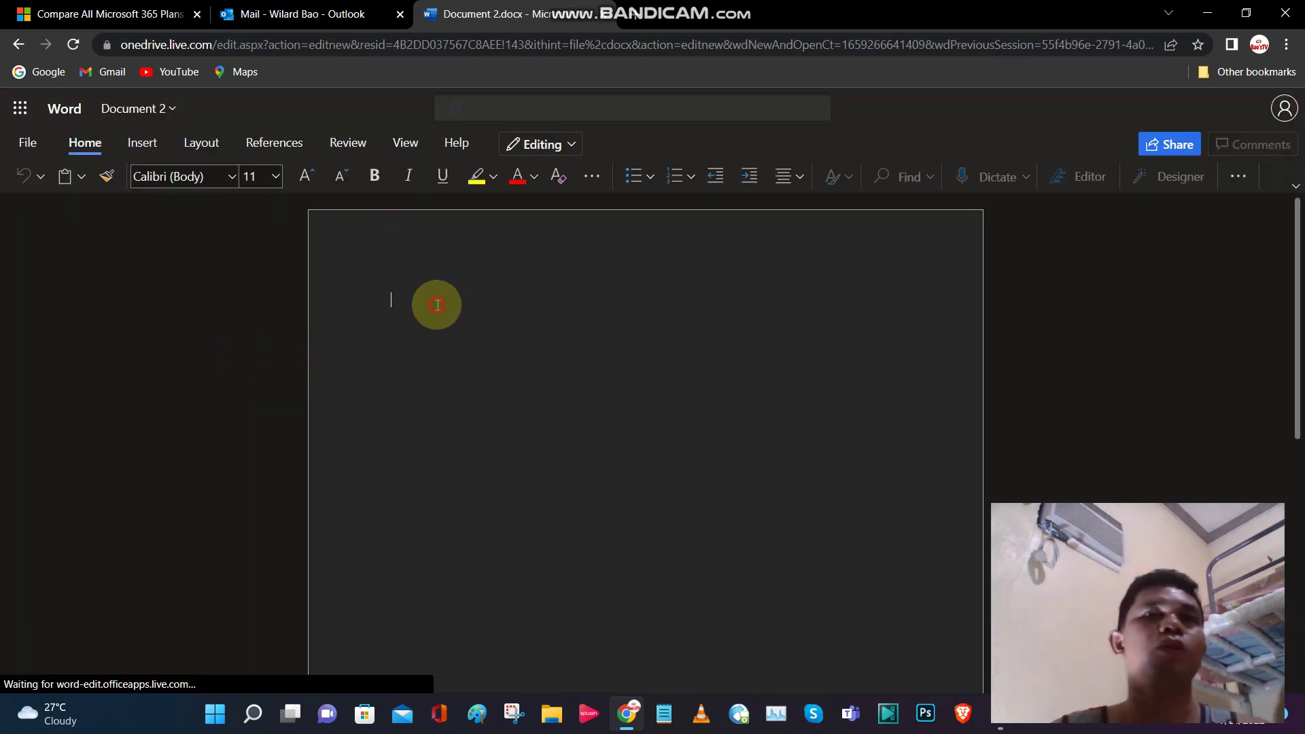
# Step: Type 'The quick brown fiox' (meant as 'The quick brown fox') on the first line
pyautogui.write('The')
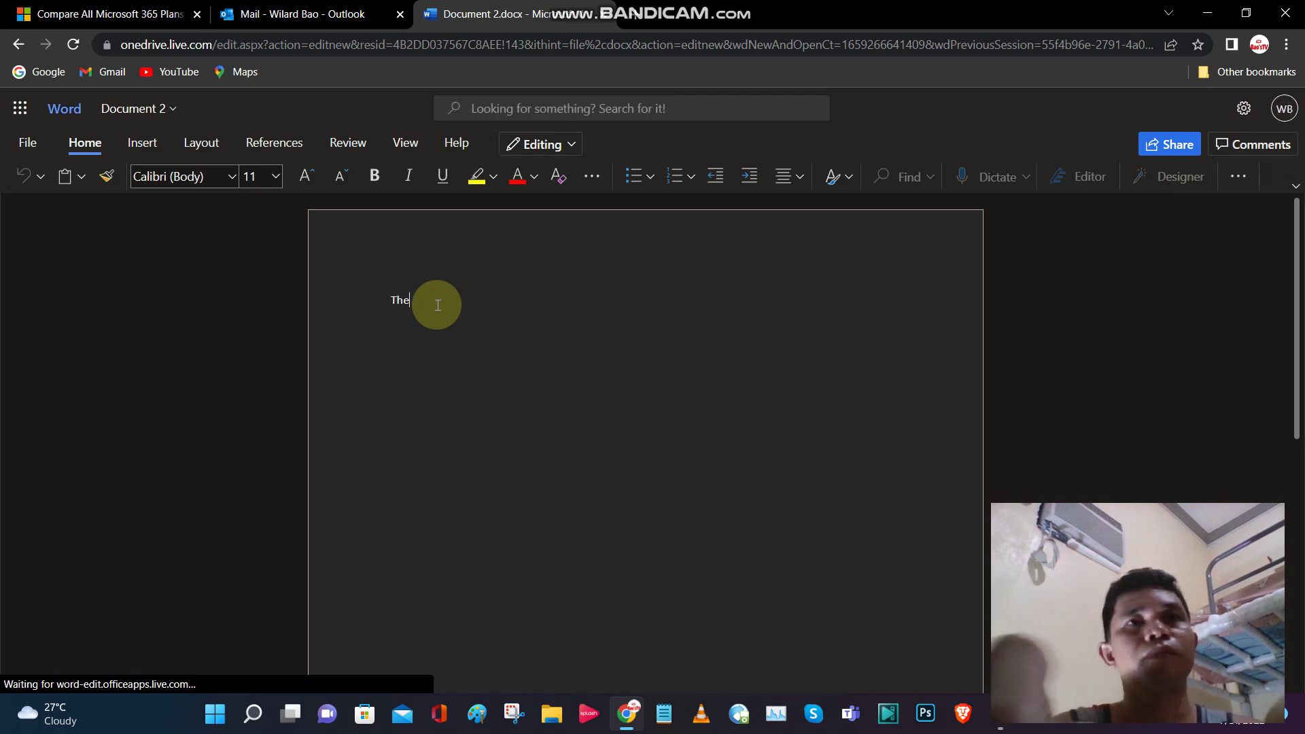
pyautogui.write(' quick')
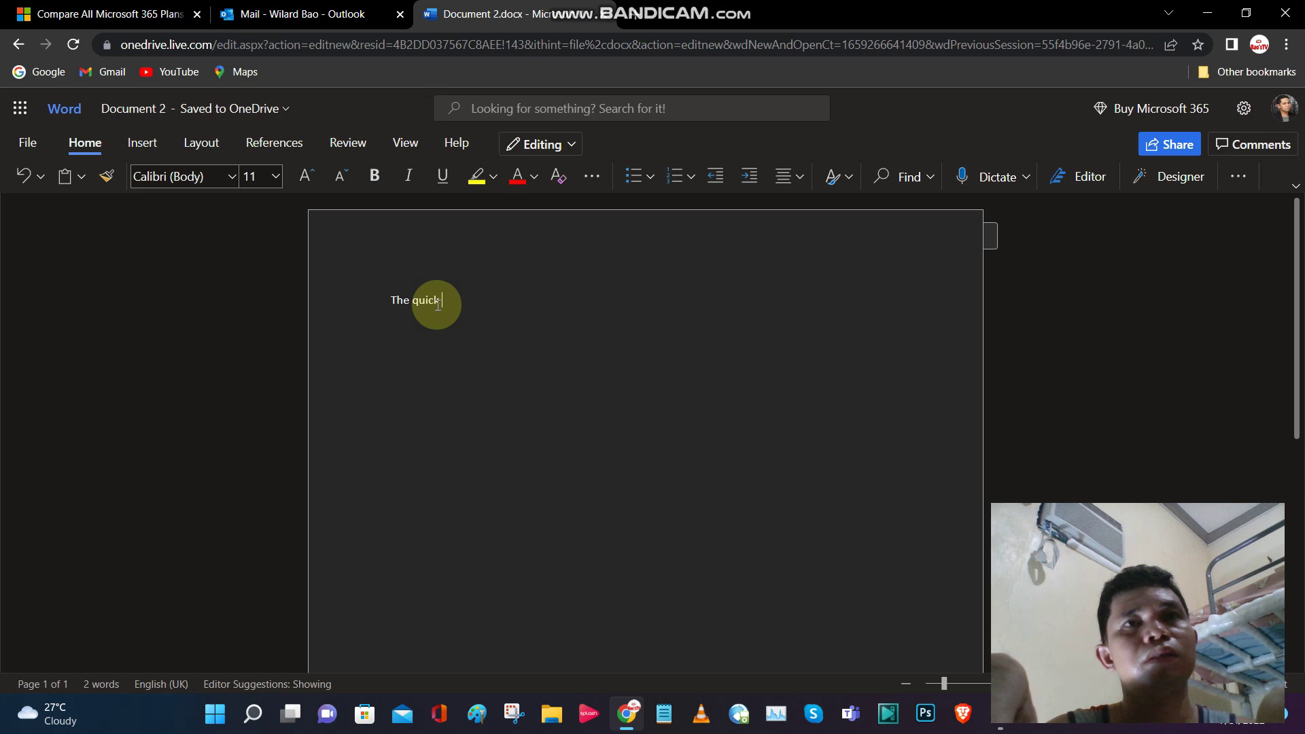
pyautogui.write(' brown')
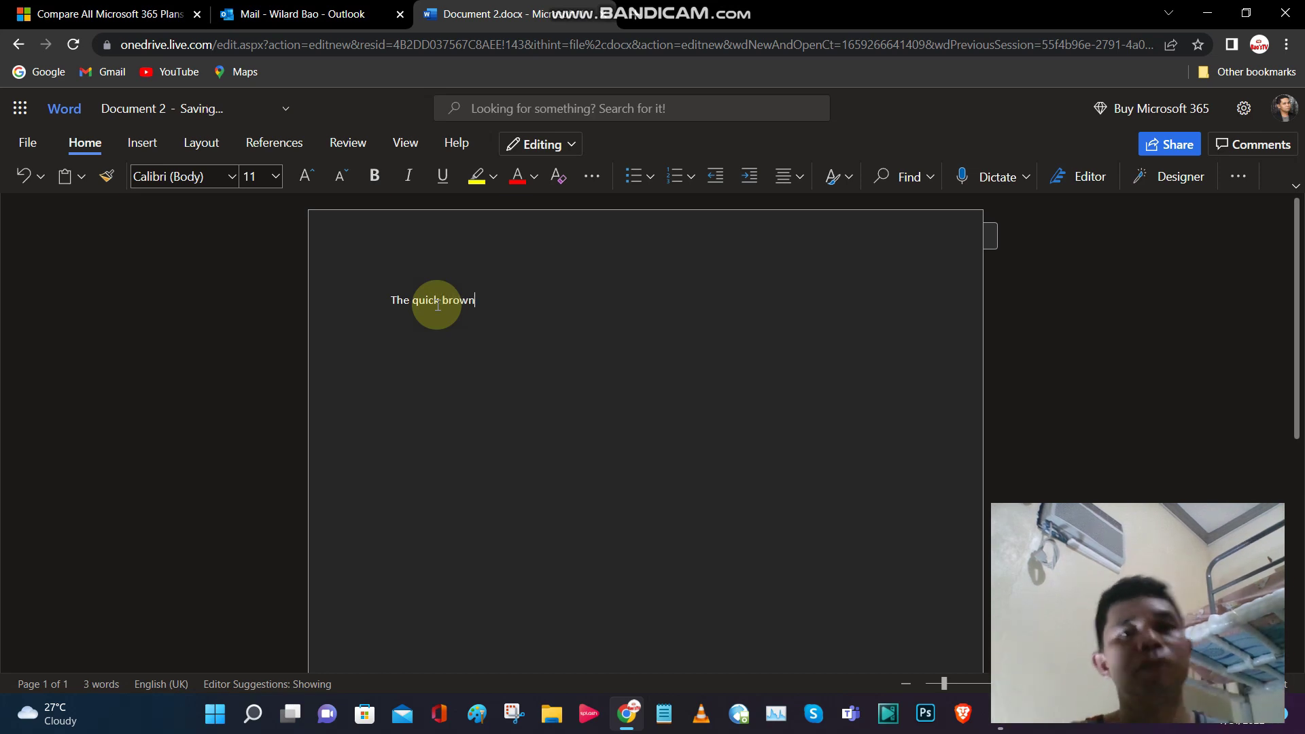
pyautogui.write(' fi')
pyautogui.write('ox')
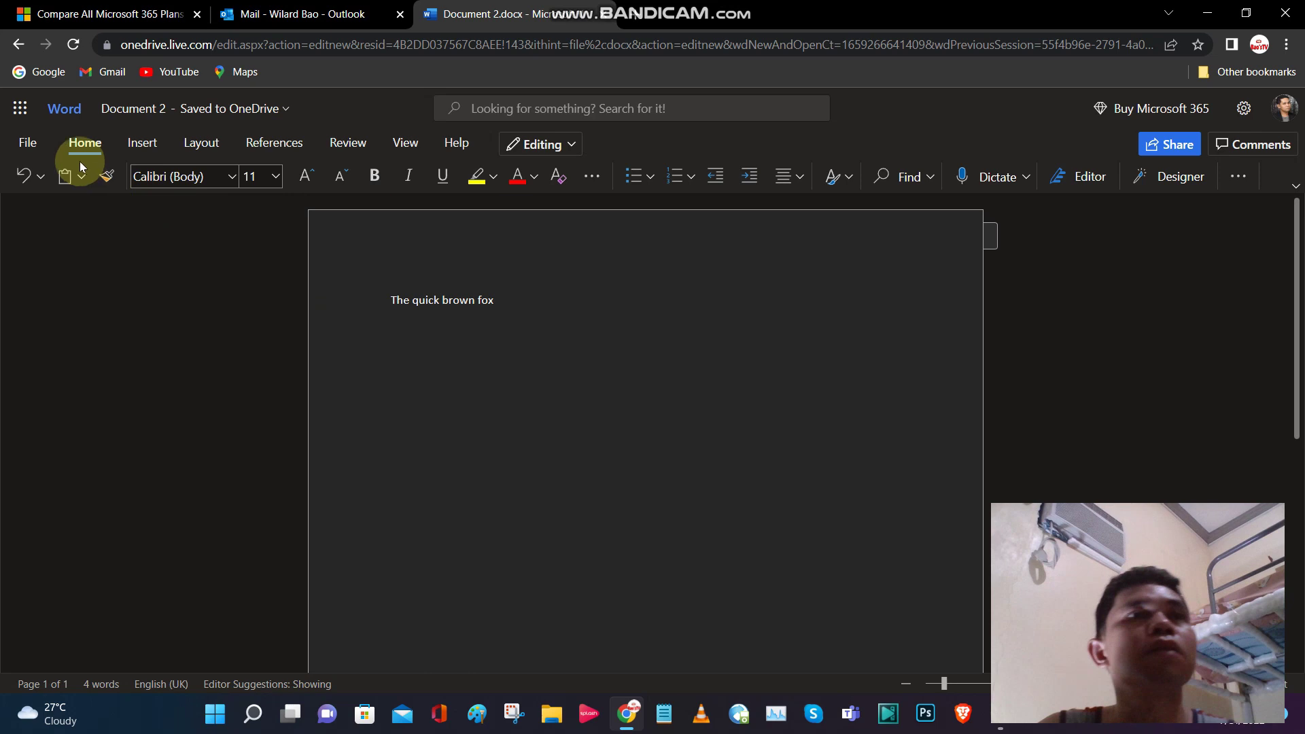
# Step: Download a .docx copy of Document 2, then return to the Microsoft 365 plans tab
pyautogui.click(43, 145)
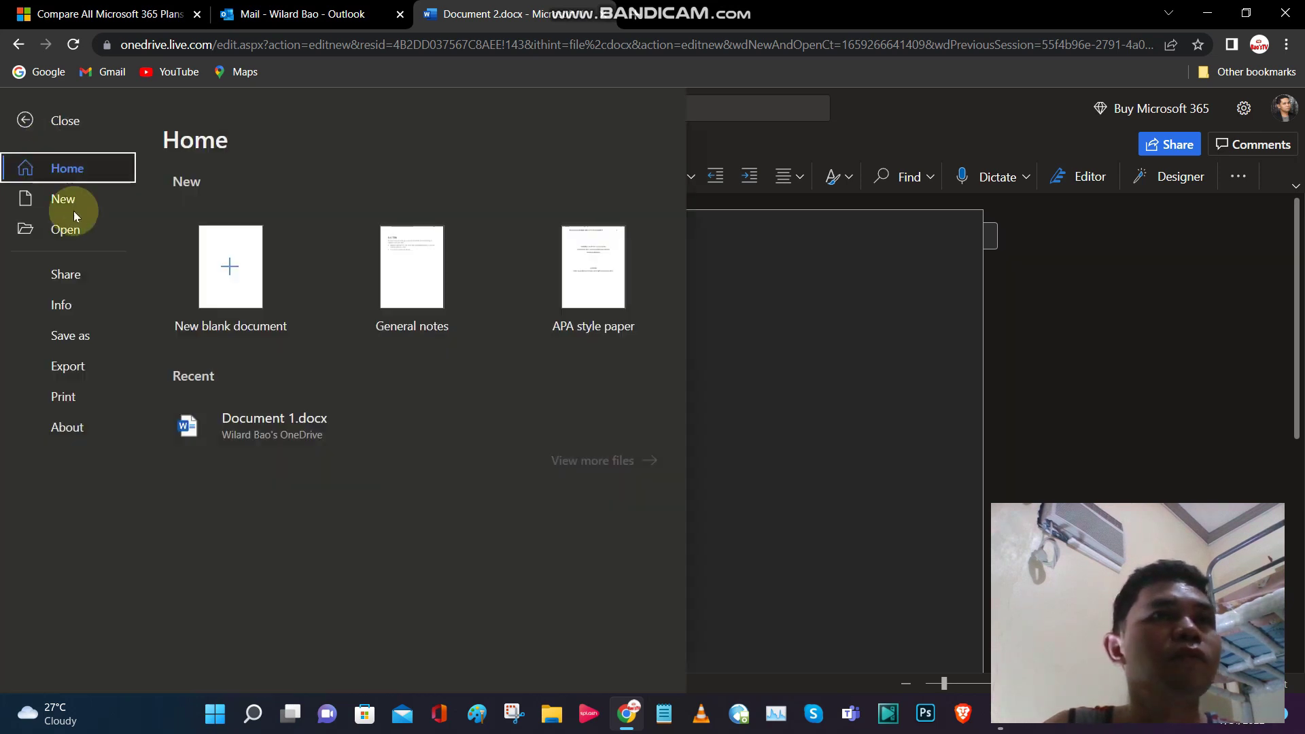
pyautogui.click(90, 334)
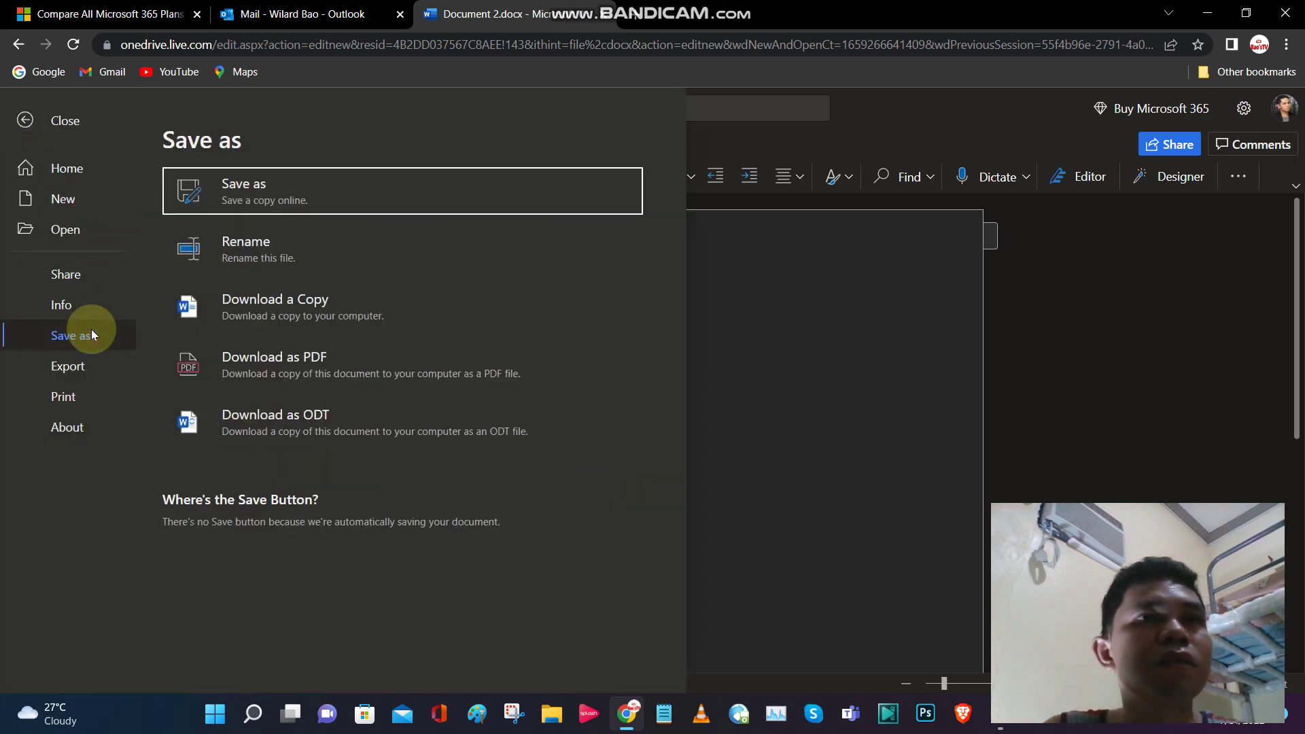
pyautogui.click(269, 314)
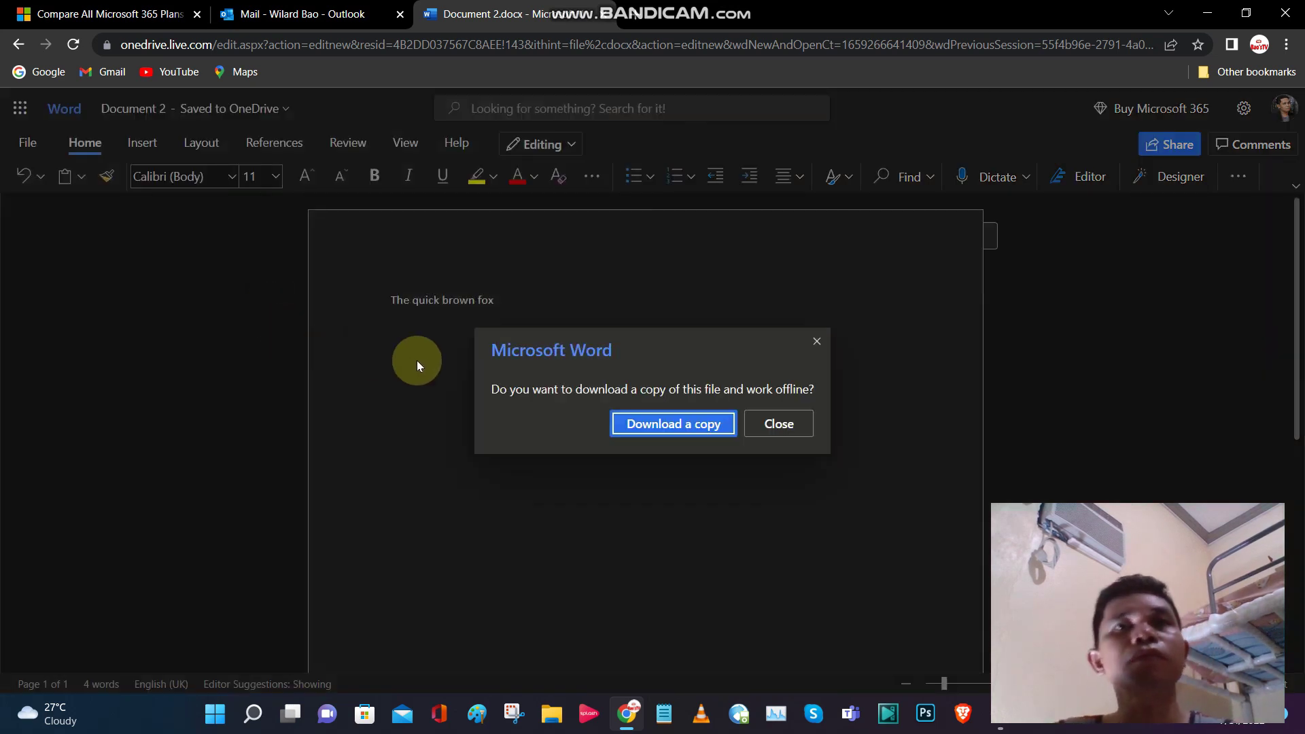
pyautogui.click(643, 429)
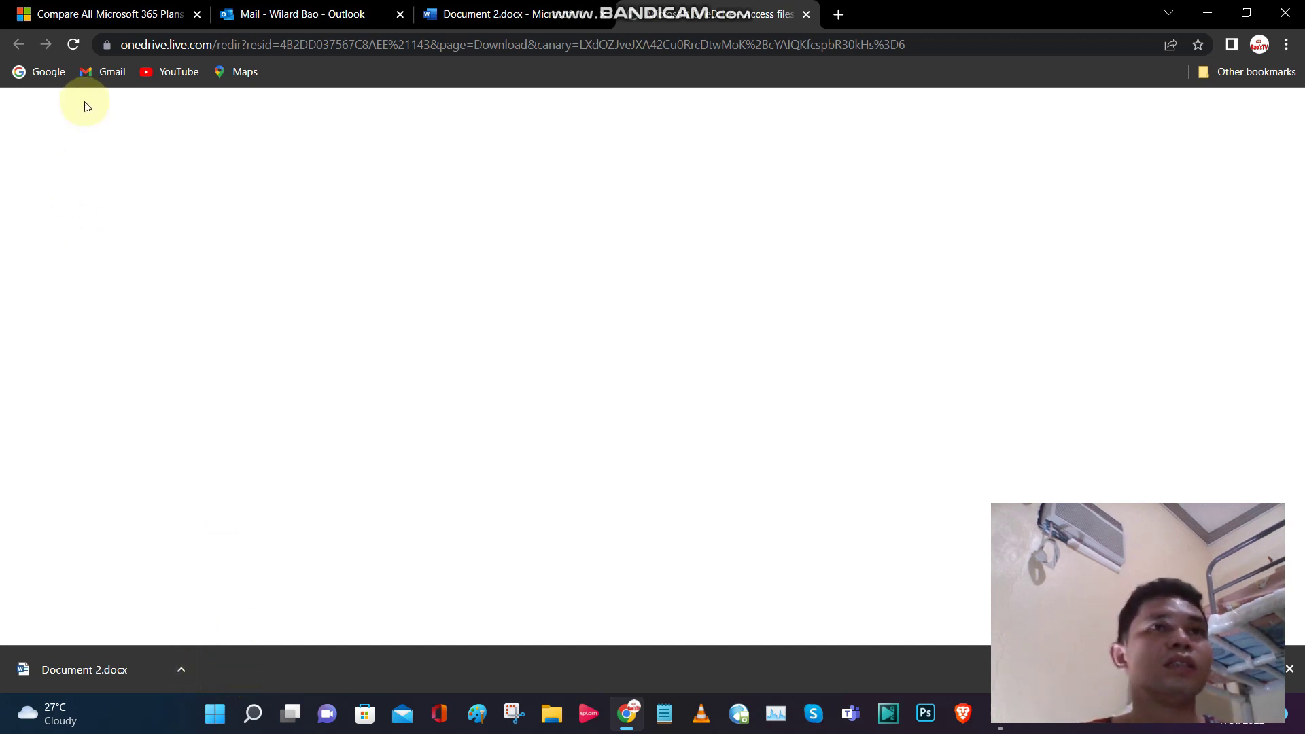
pyautogui.click(116, 21)
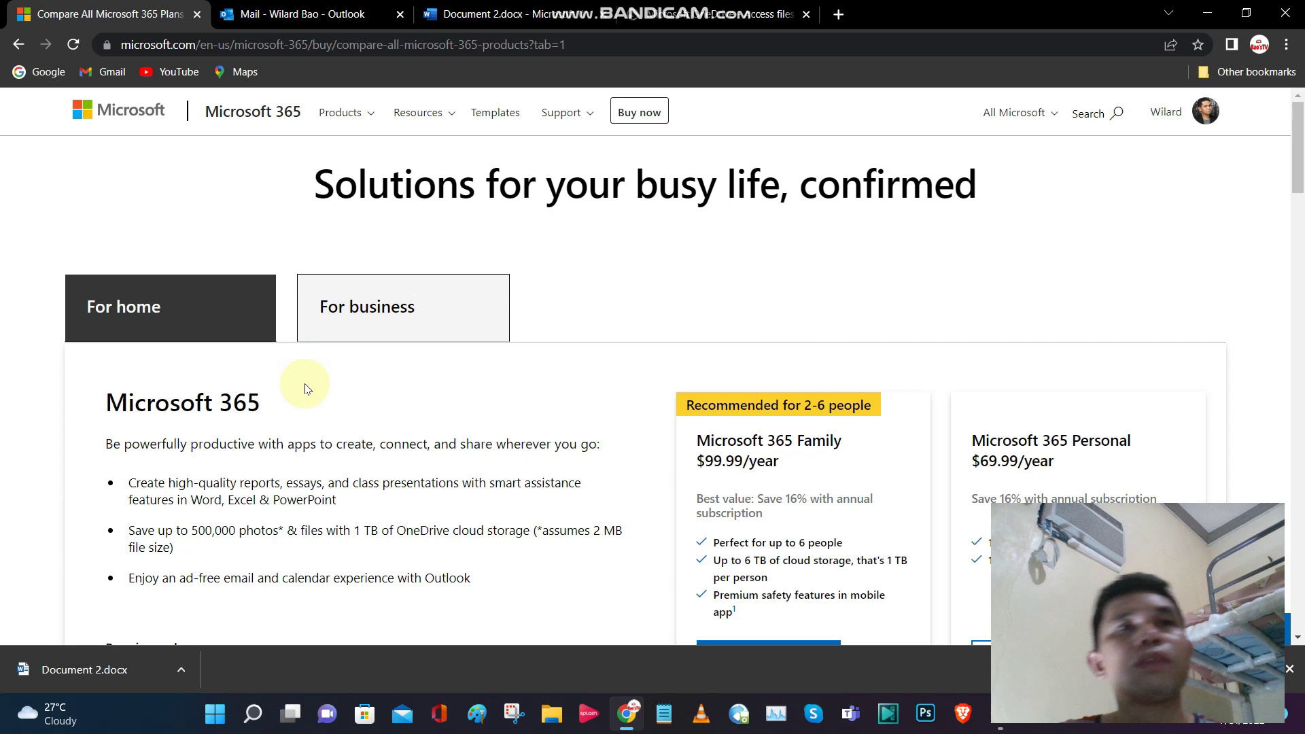
# Step: Switch to the Outlook tab, then open a new tab and enter the Outlook address
pyautogui.click(346, 14)
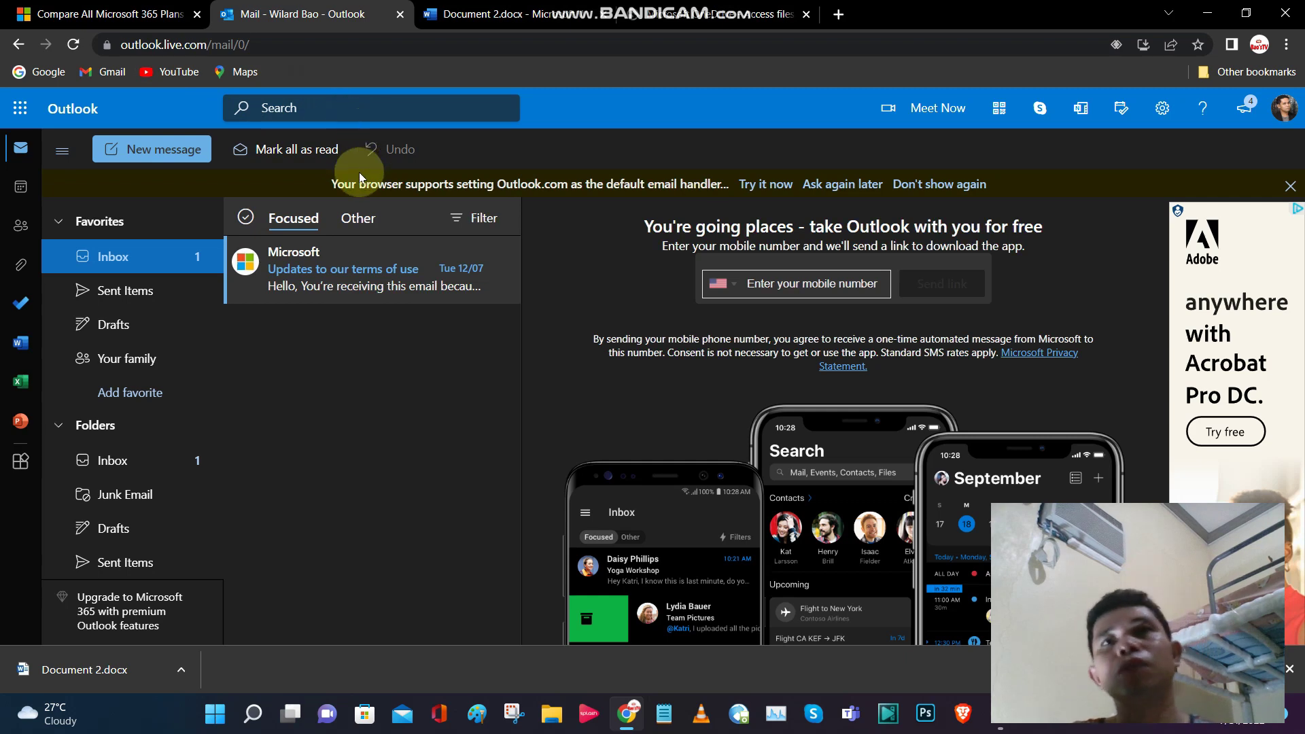
pyautogui.click(836, 15)
pyautogui.click(826, 36)
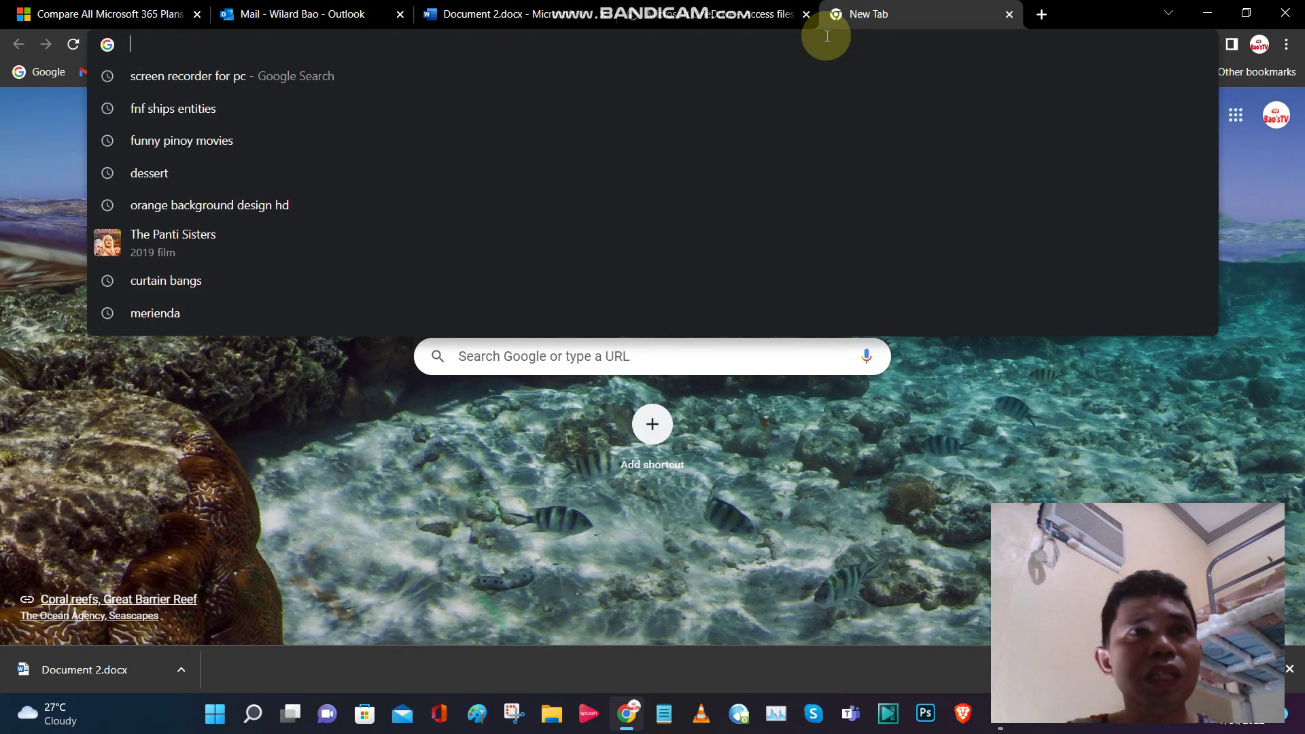
pyautogui.write('o')
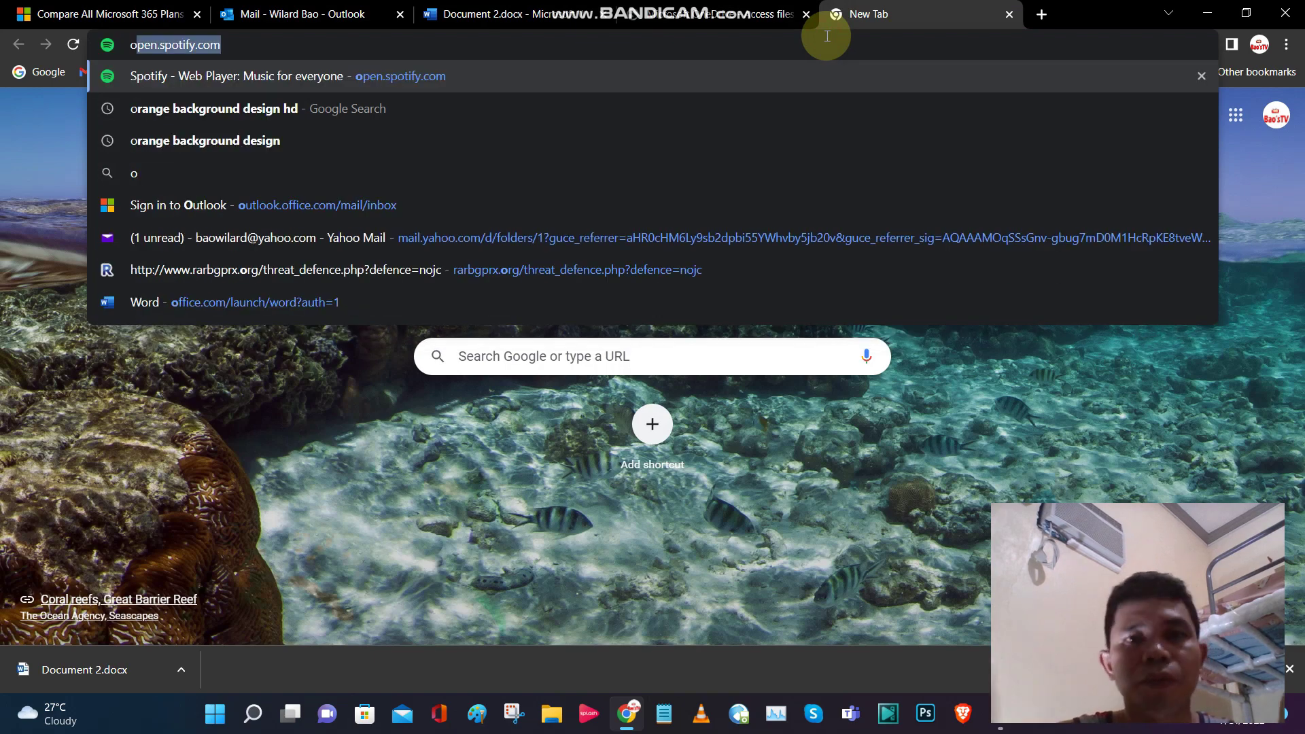
pyautogui.write('utlook.office.com/mail/inbox')
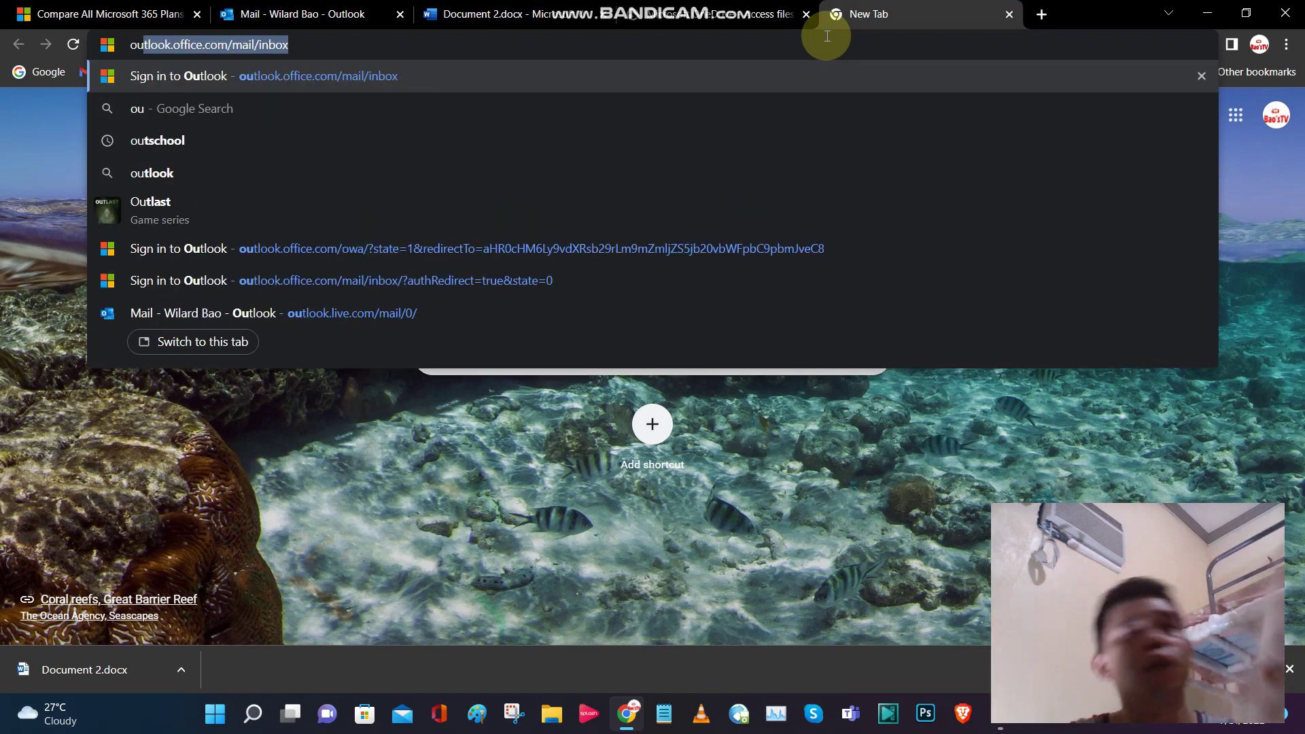
pyautogui.press('Right')
# Step: Return to the Outlook Inbox tab and open and close the app launcher
pyautogui.click(326, 20)
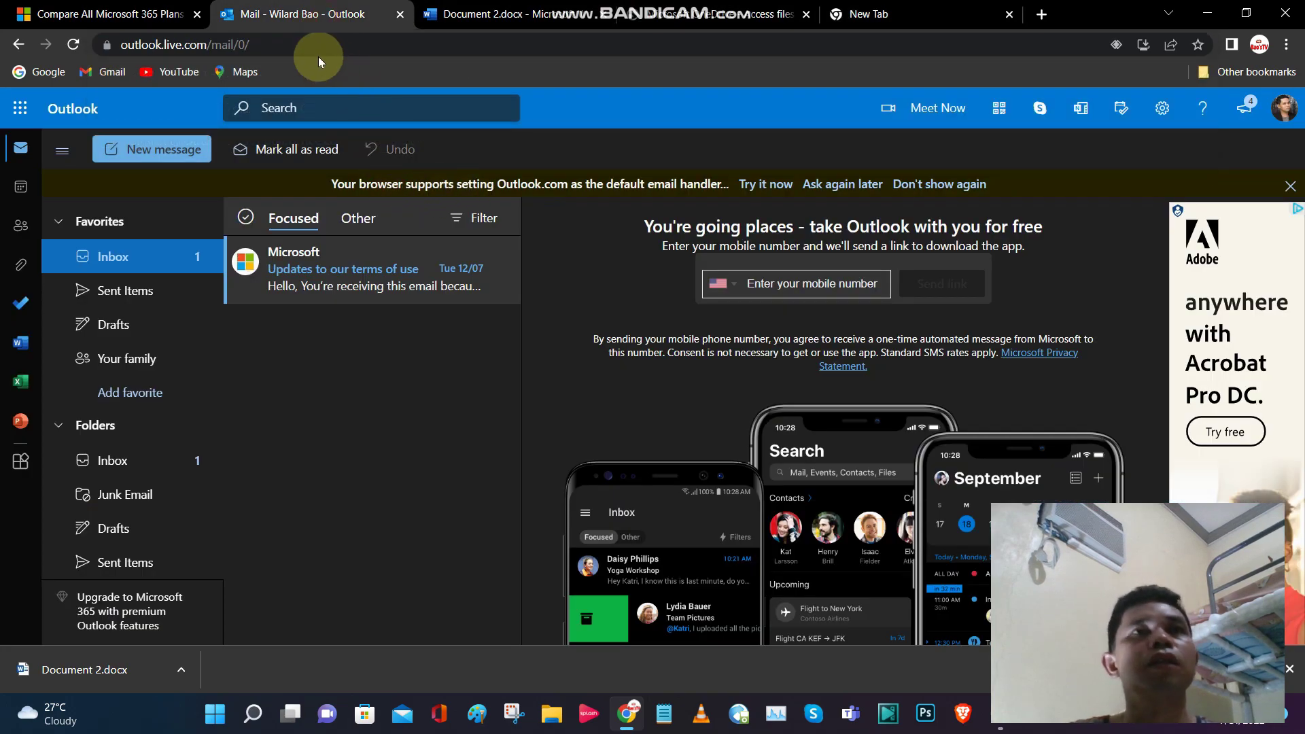
pyautogui.click(25, 112)
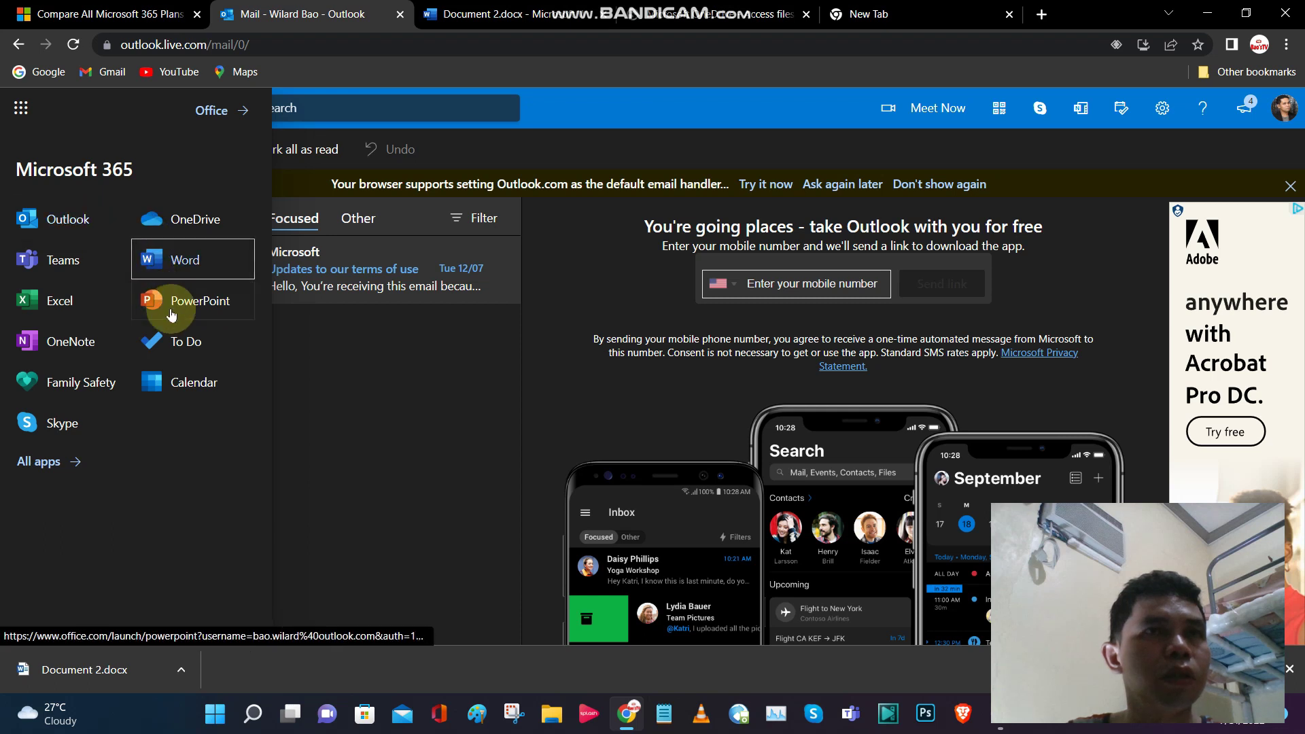
pyautogui.click(346, 396)
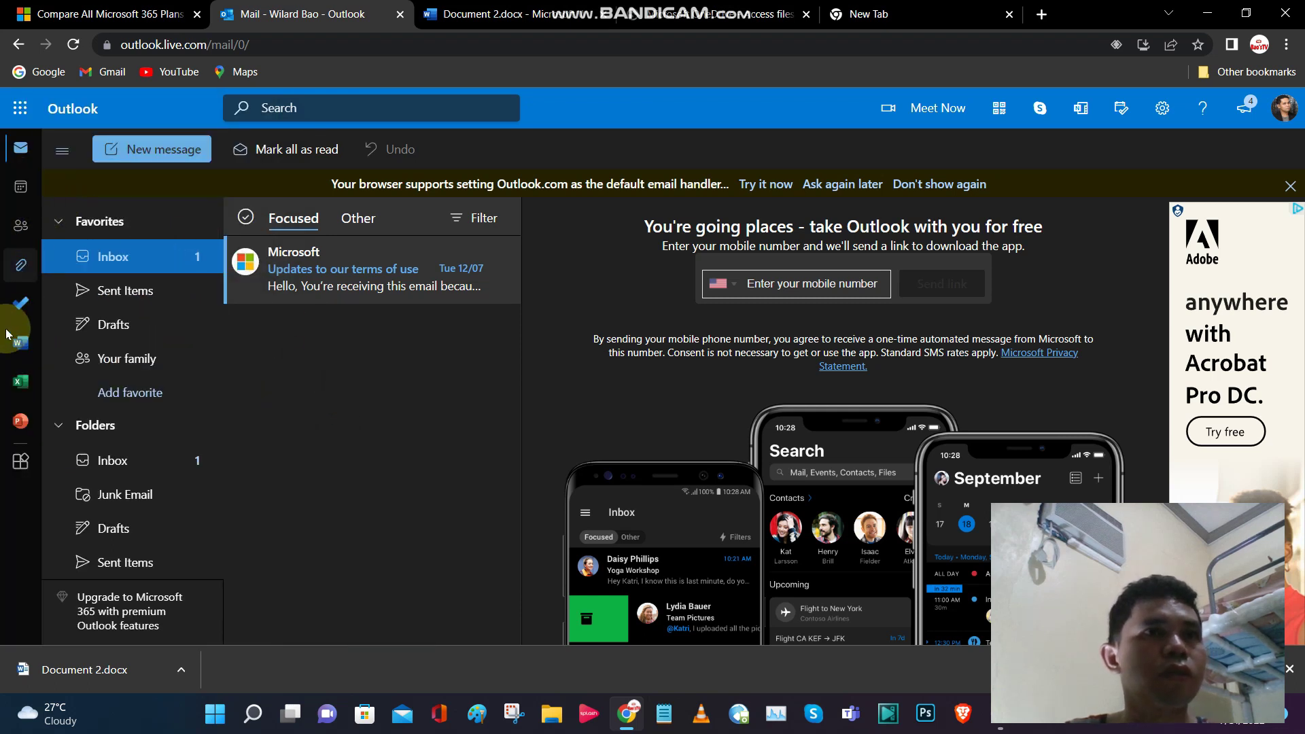